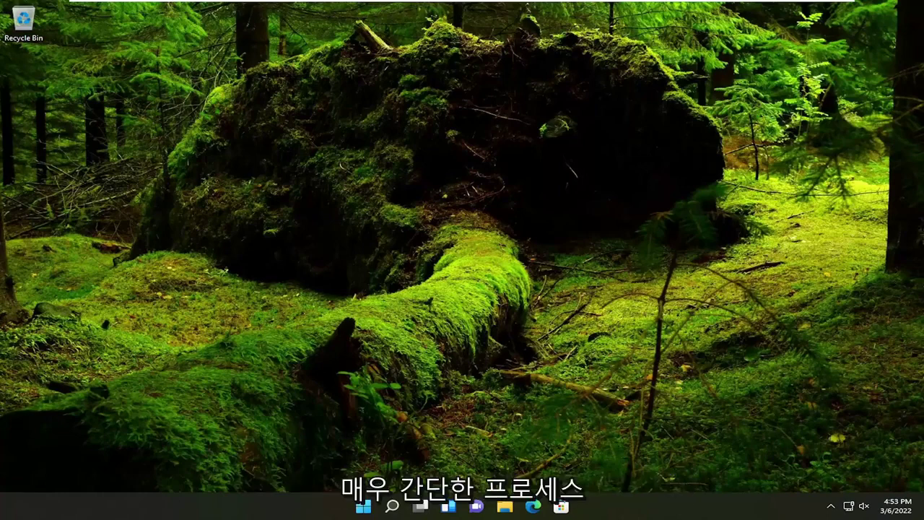
Find Control Panel by searching 'control panel' and launch it.
click(394, 505)
text(control)
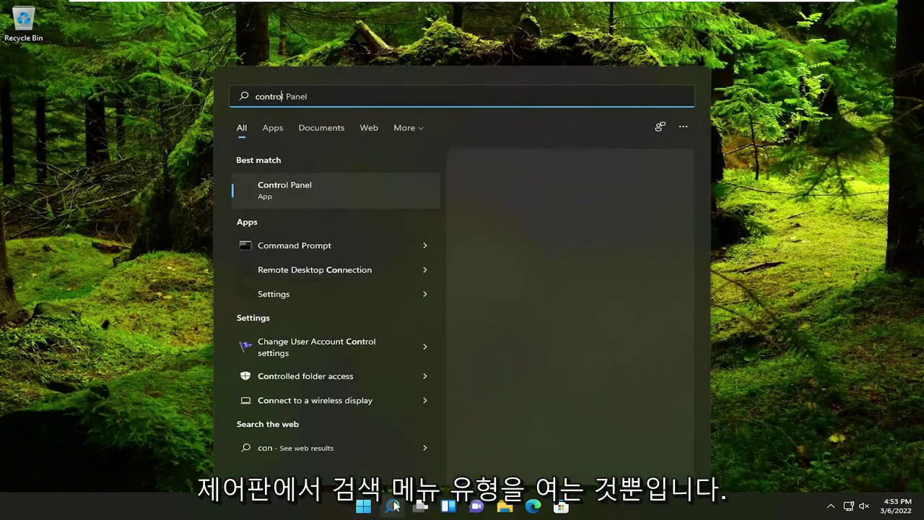
text( panel)
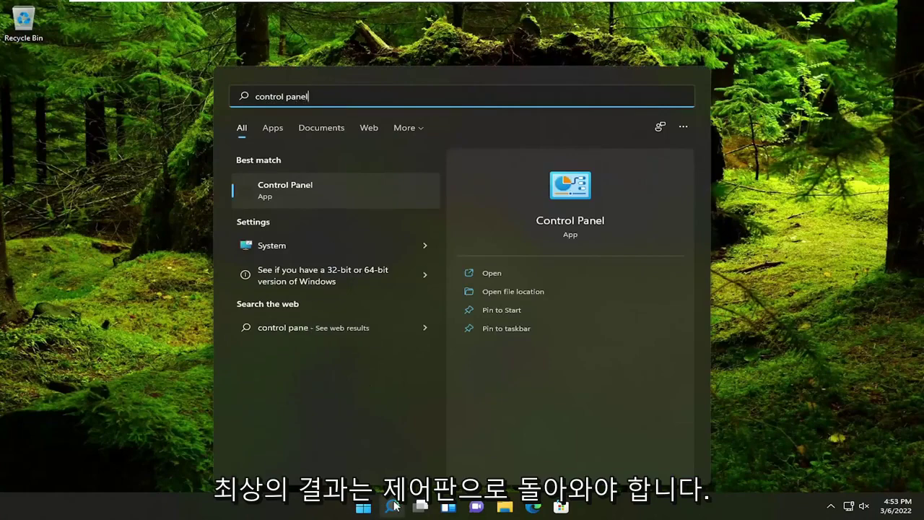
click(285, 189)
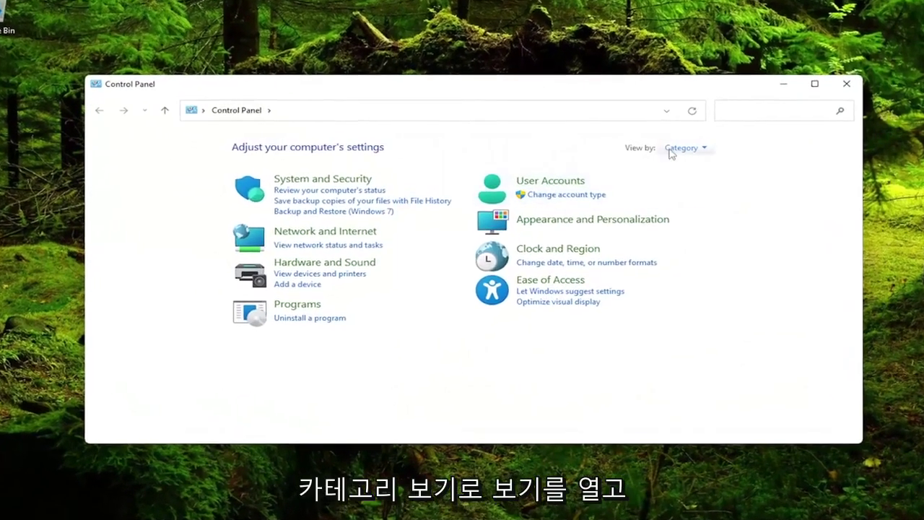
Keep View by set to Category and go to Network and Internet > Network and Sharing Center.
click(664, 147)
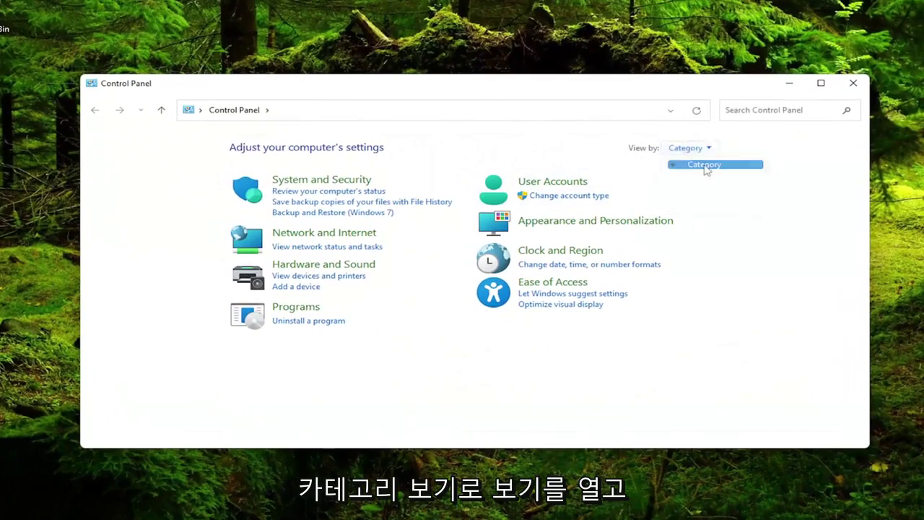
click(706, 165)
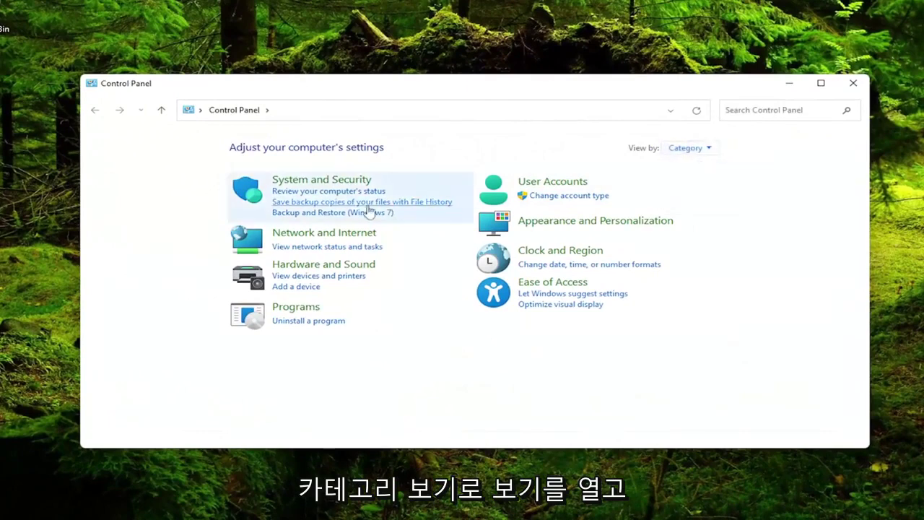
click(337, 236)
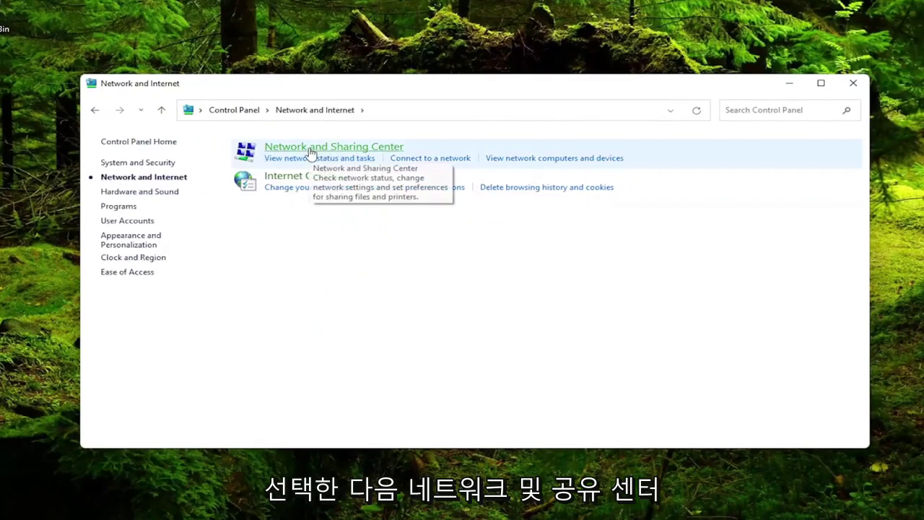
click(335, 148)
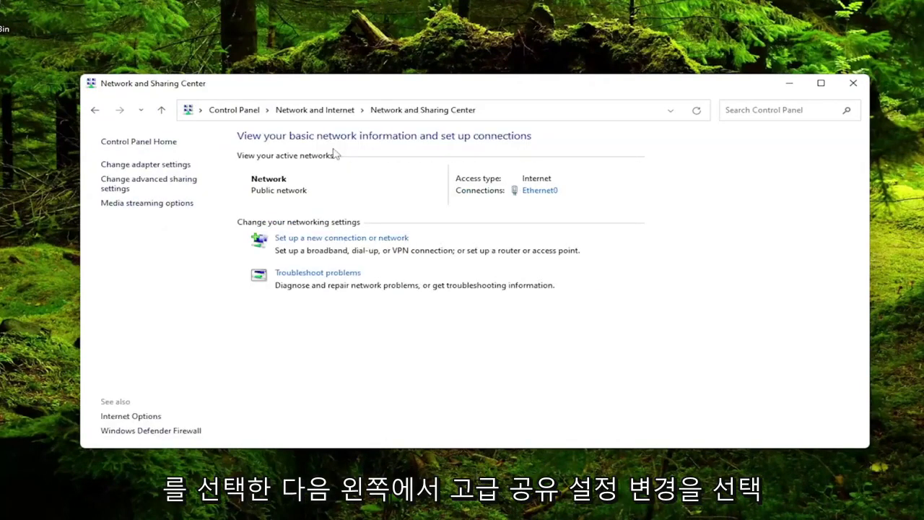
Enable network discovery and file and printer sharing on the Guest or Public profile and save.
click(129, 187)
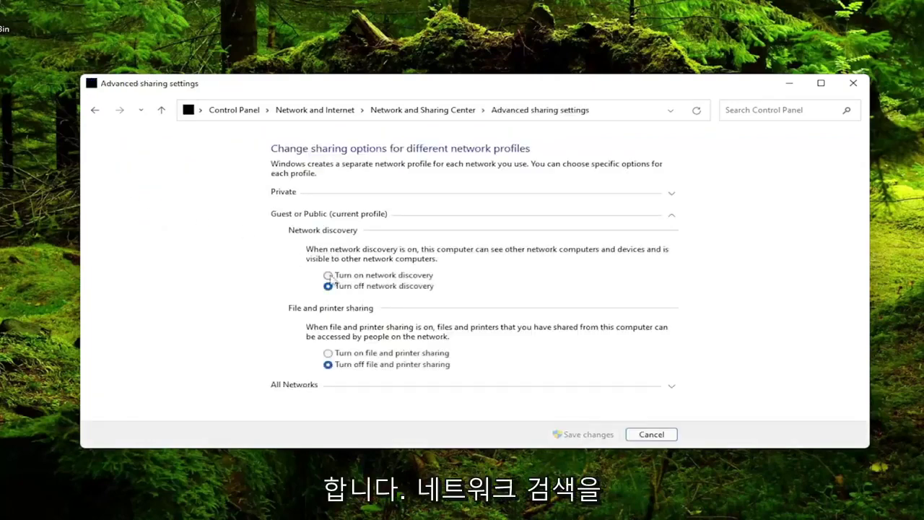
click(330, 276)
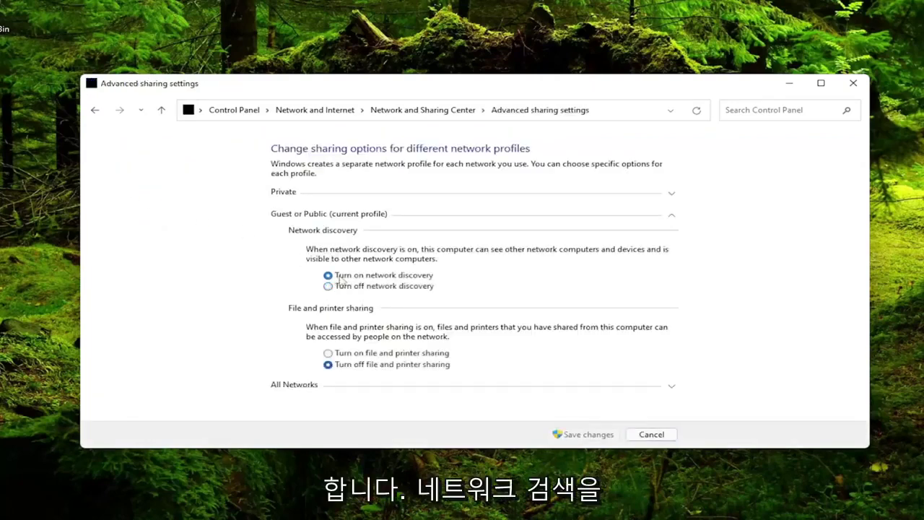
click(355, 353)
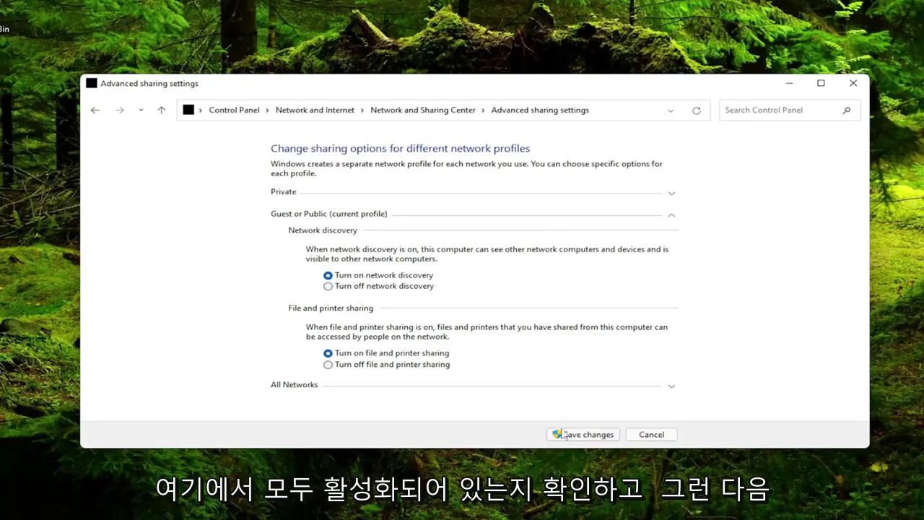
click(597, 434)
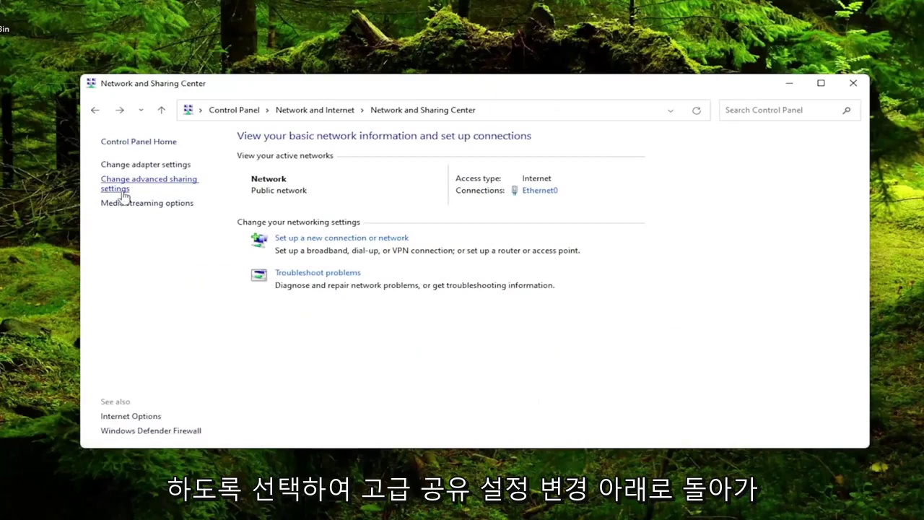
click(170, 187)
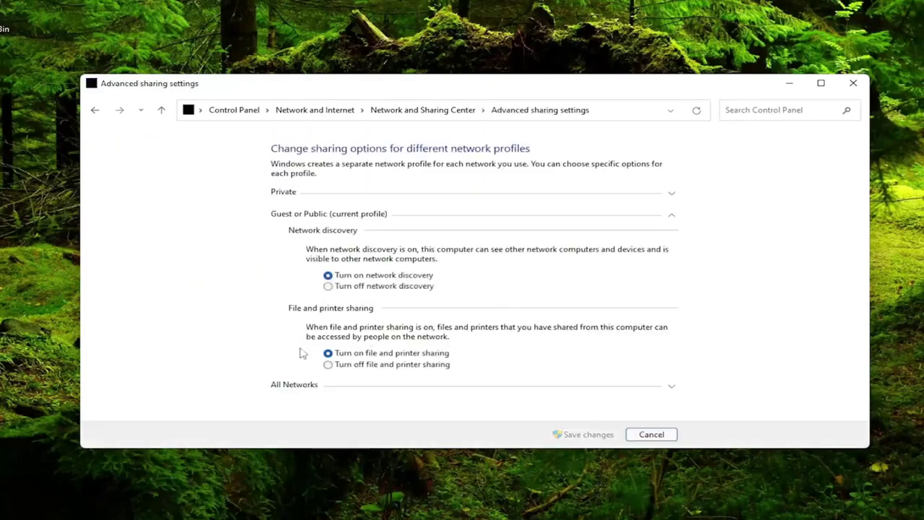
Under All Networks, turn on Public folder sharing, leave password protected sharing off, and save.
click(291, 388)
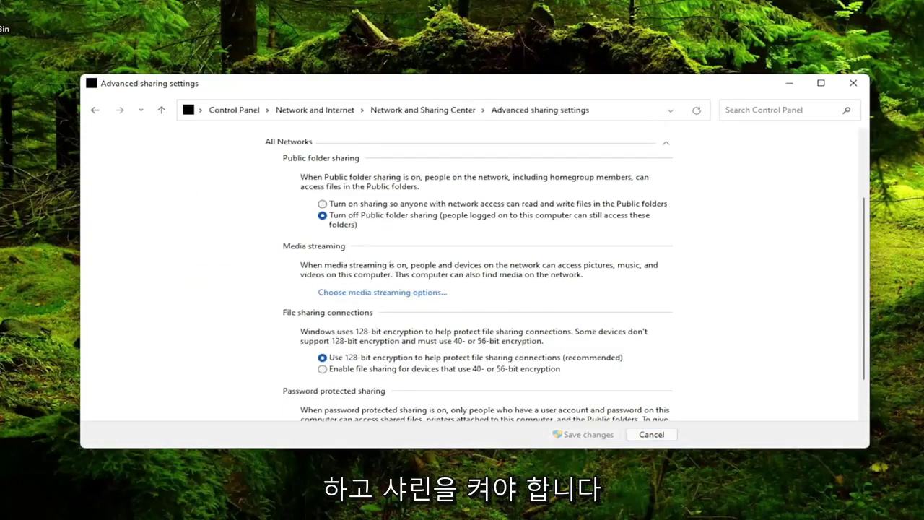
click(334, 206)
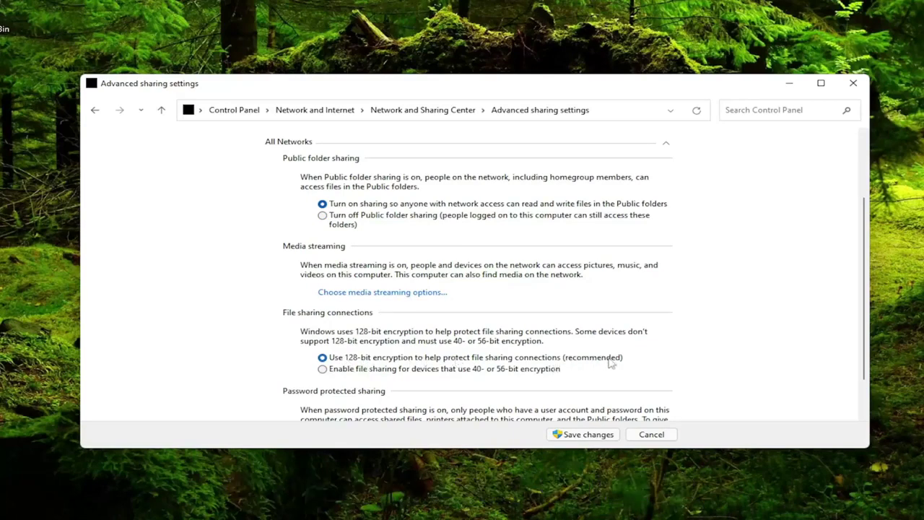
scroll(520, 323, down, 2)
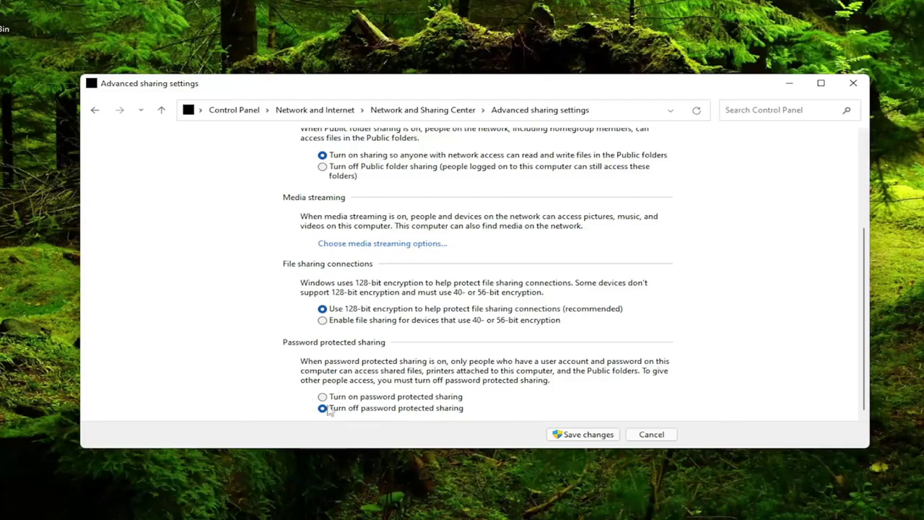
click(599, 437)
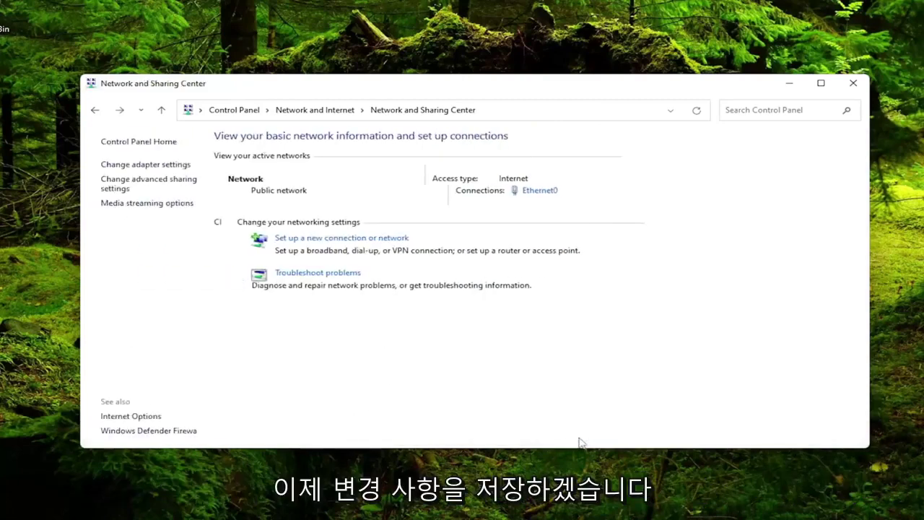
Open the Ethernet0 adapter's properties from the Network Connections list.
click(145, 165)
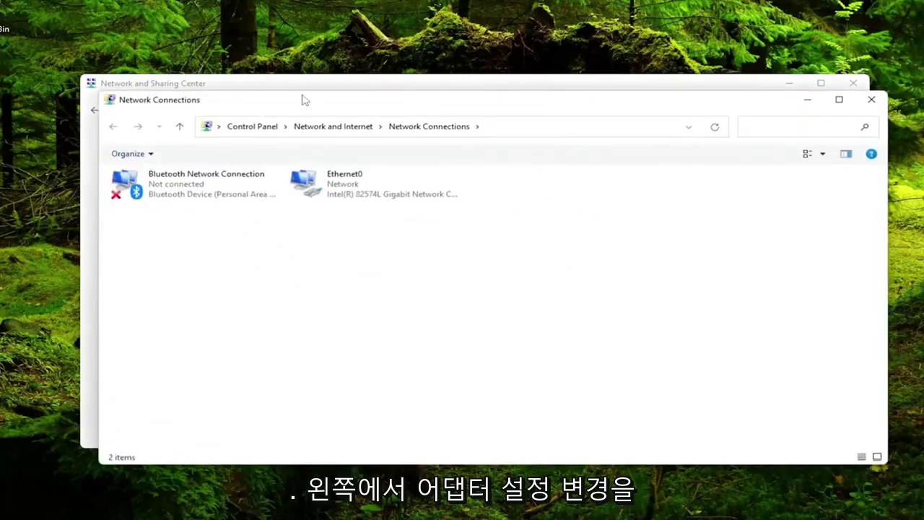
drag(303, 99, 295, 84)
click(336, 166)
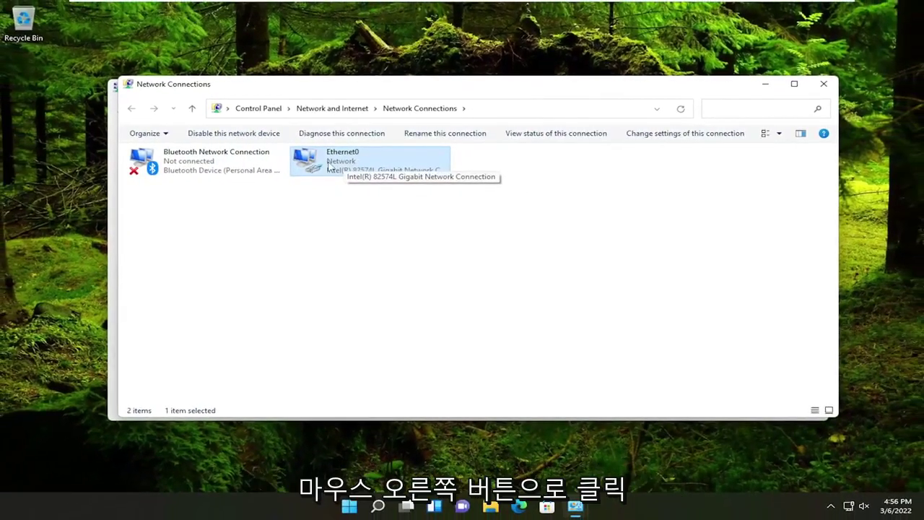
right_click(327, 168)
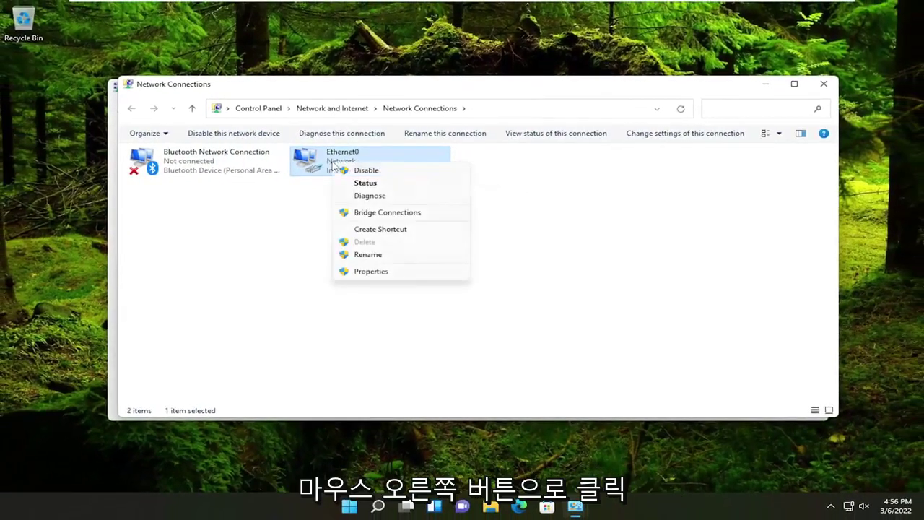
click(368, 272)
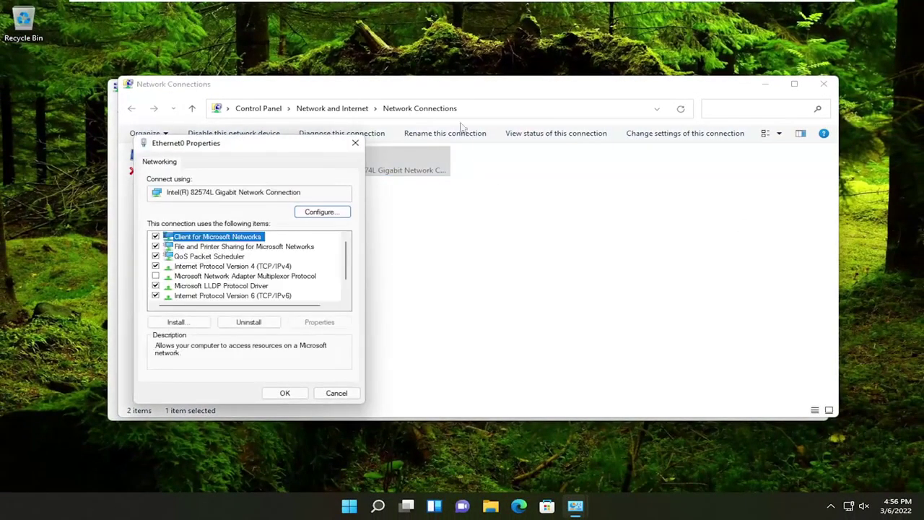
drag(296, 152, 439, 125)
Confirm Ethernet0's IPv4 obtains IP and DNS addresses automatically, then close the adapter windows.
click(372, 242)
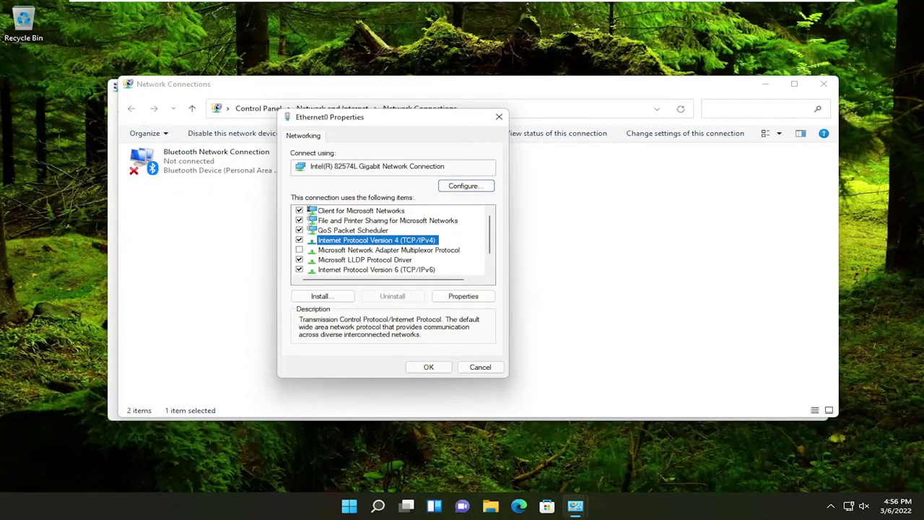
click(465, 297)
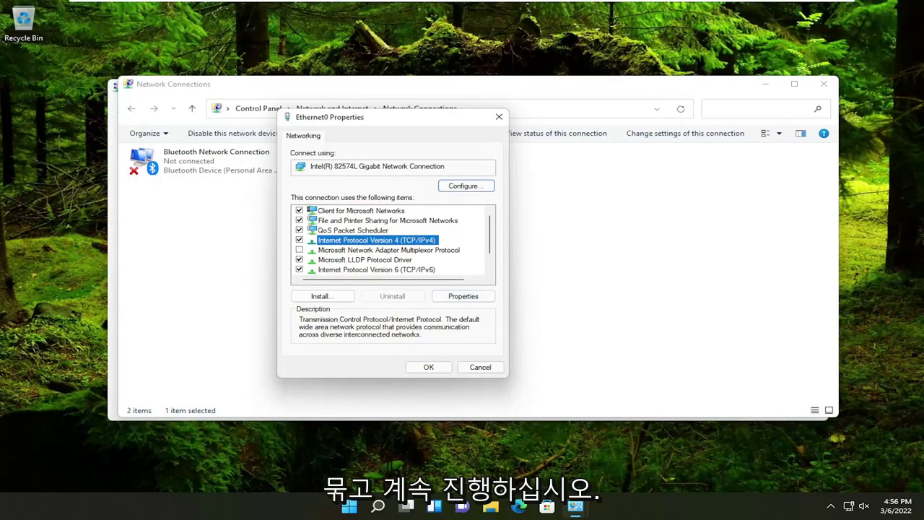
drag(491, 164, 402, 124)
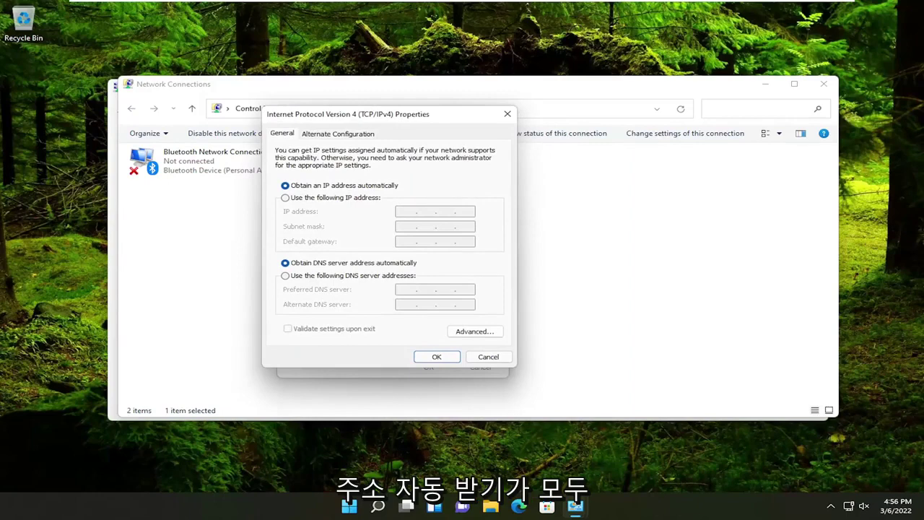
click(437, 357)
click(430, 367)
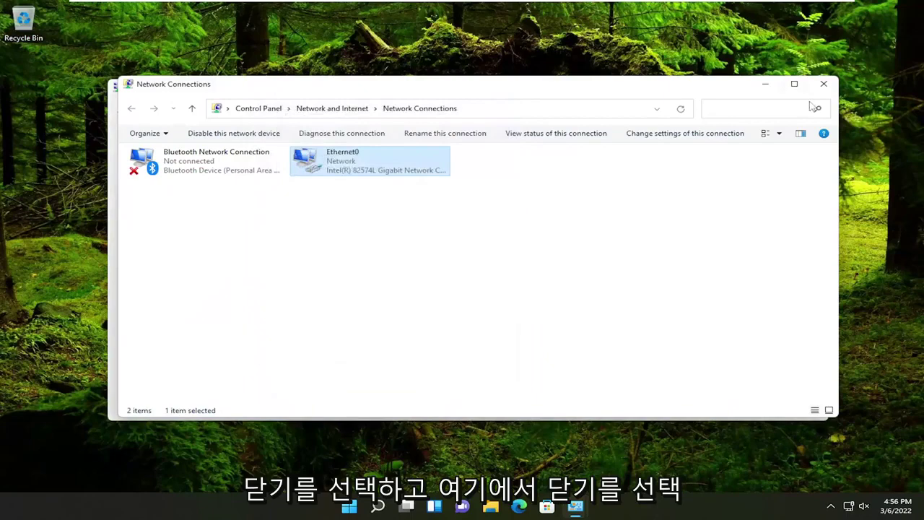
click(824, 84)
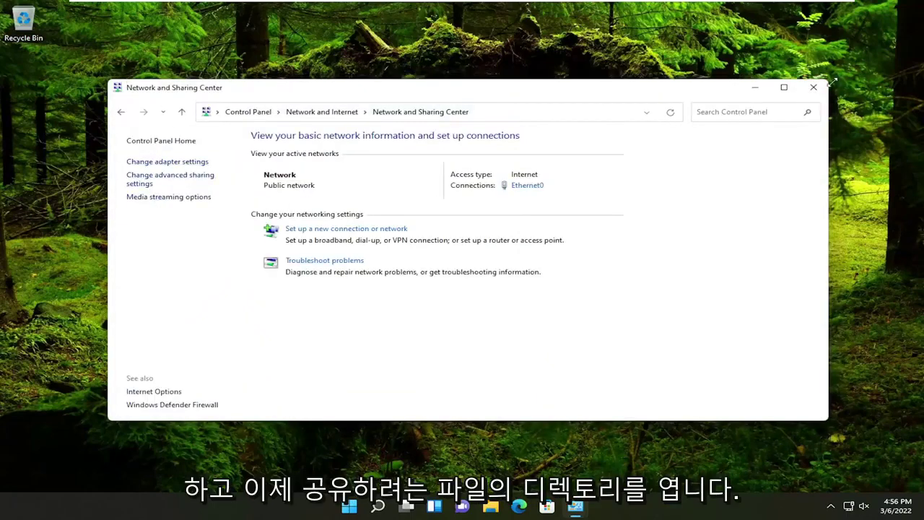
Close Network and Sharing Center and open File Explorer at This PC.
click(812, 87)
click(505, 506)
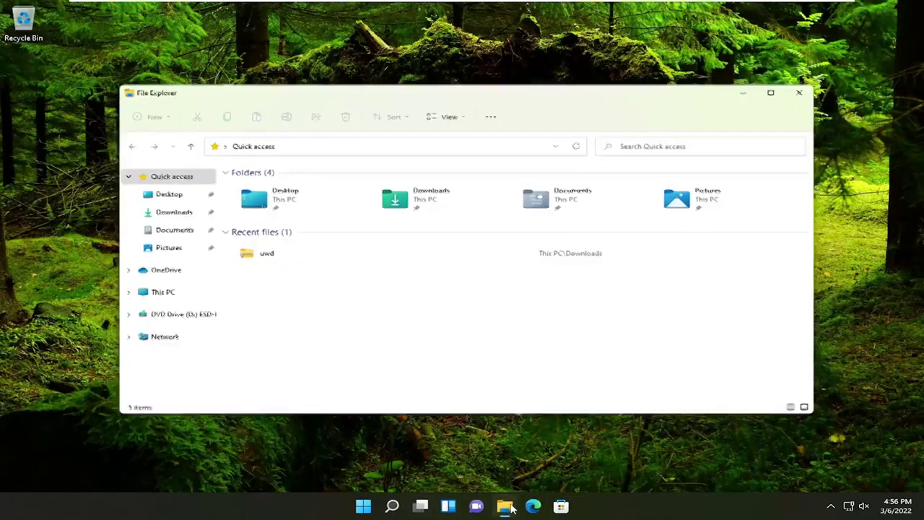
click(147, 299)
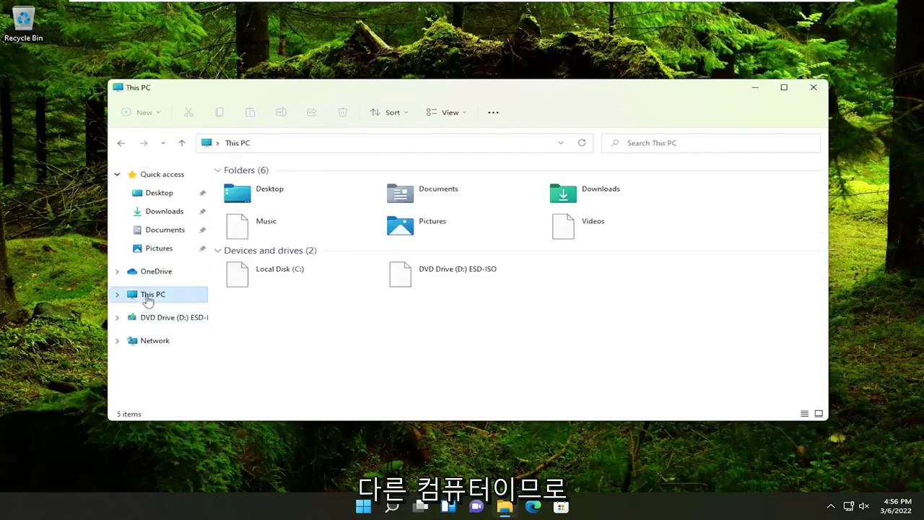
Choose Give access to > Specific people on the Music folder.
click(226, 231)
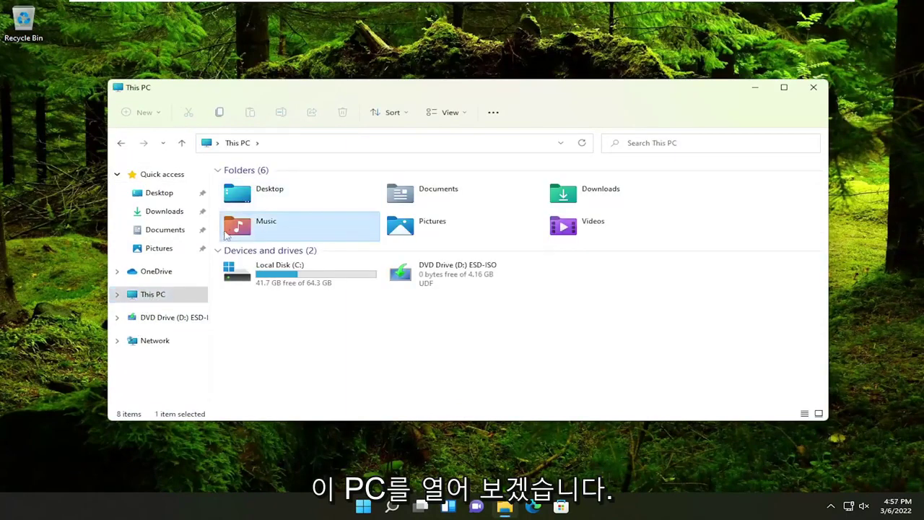
right_click(265, 232)
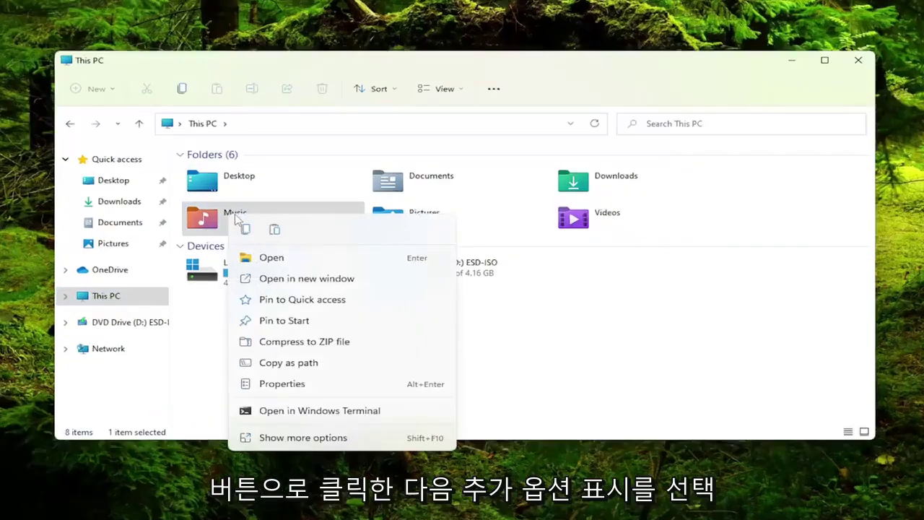
click(287, 437)
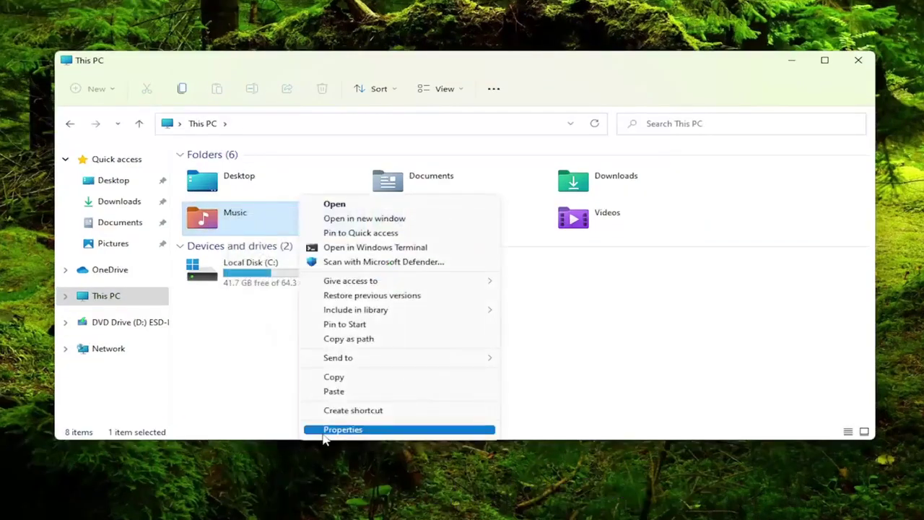
mouse_move(391, 286)
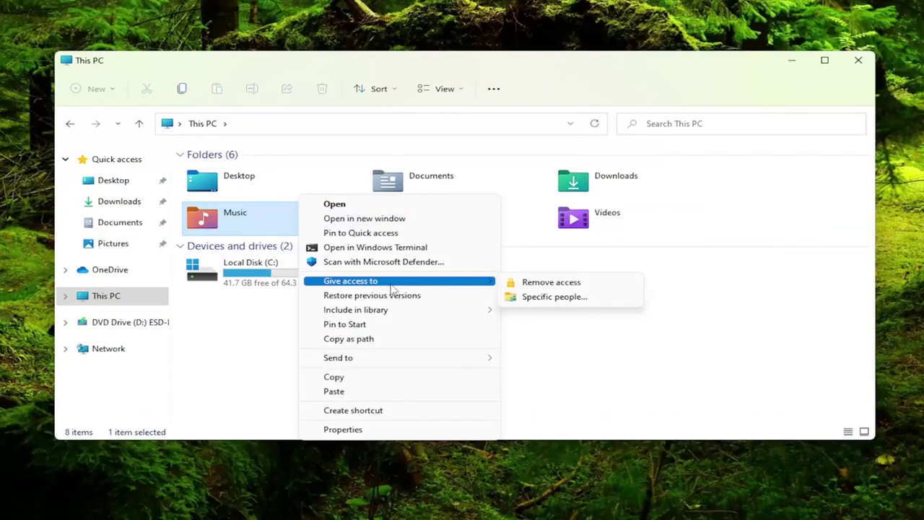
click(549, 298)
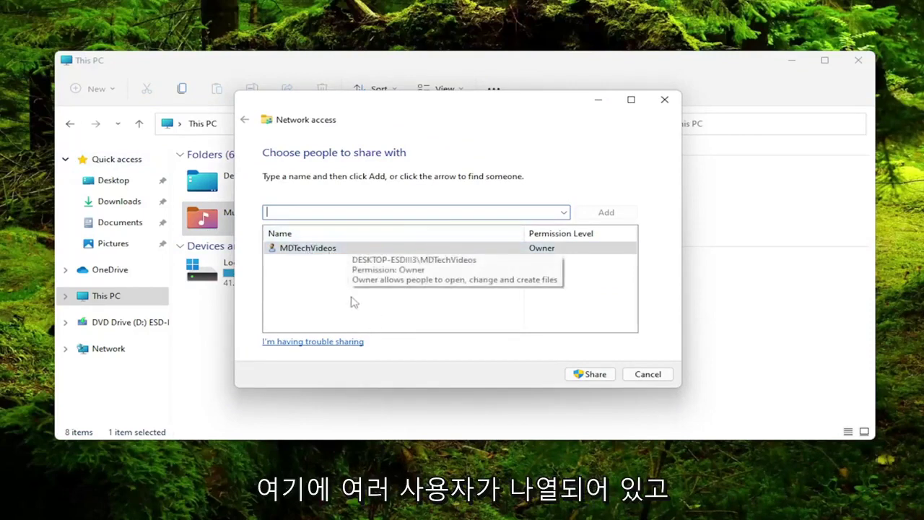
Share the Music folder on the network with the owner account.
click(347, 251)
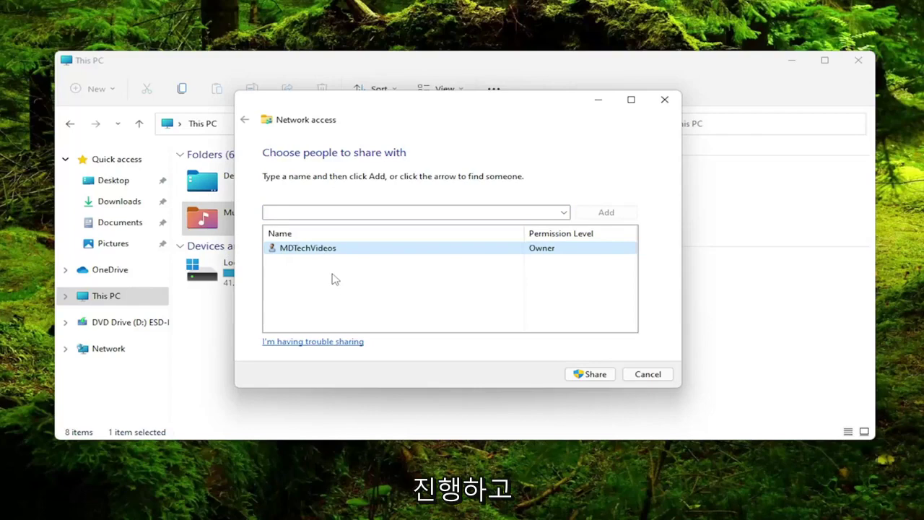
click(583, 375)
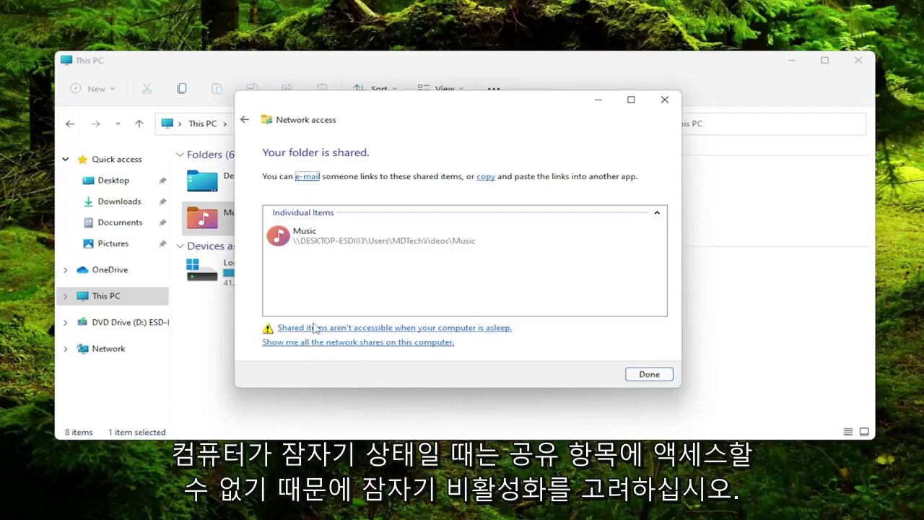
Set the Balanced power plan's computer sleep to Never and save the change.
click(400, 332)
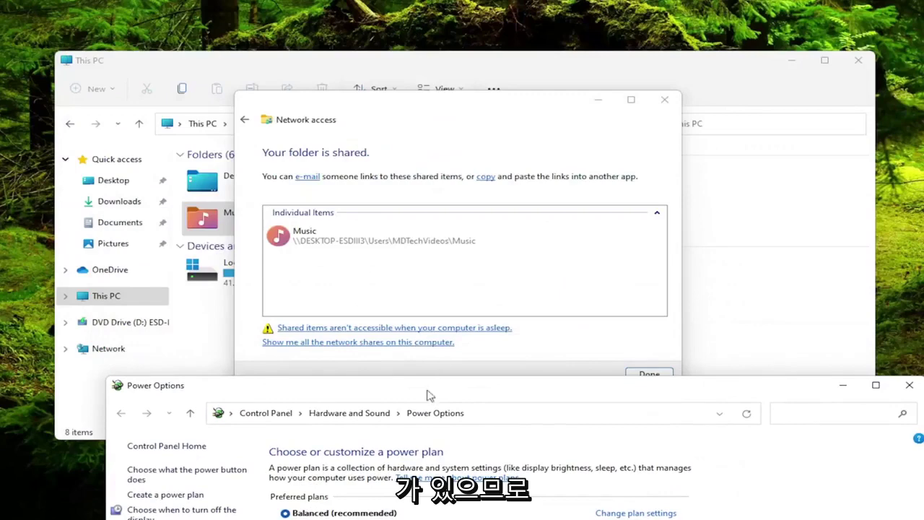
drag(356, 424, 349, 82)
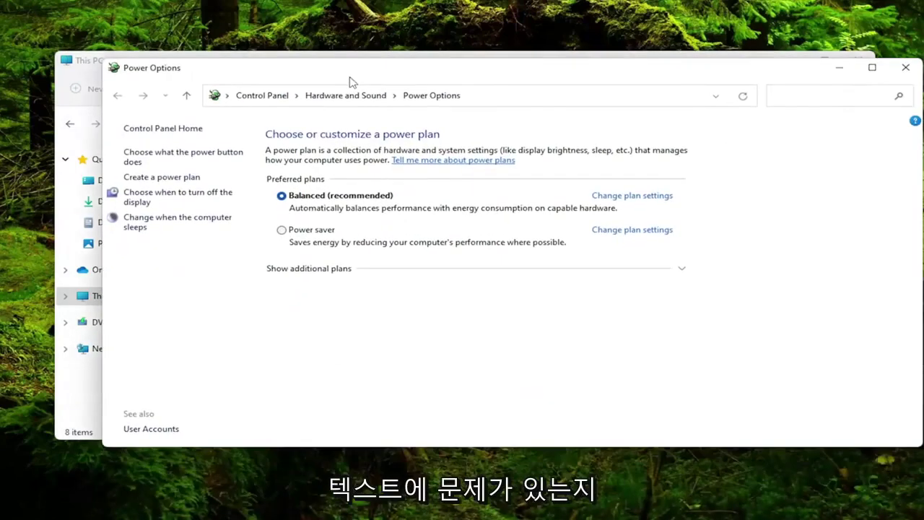
click(143, 228)
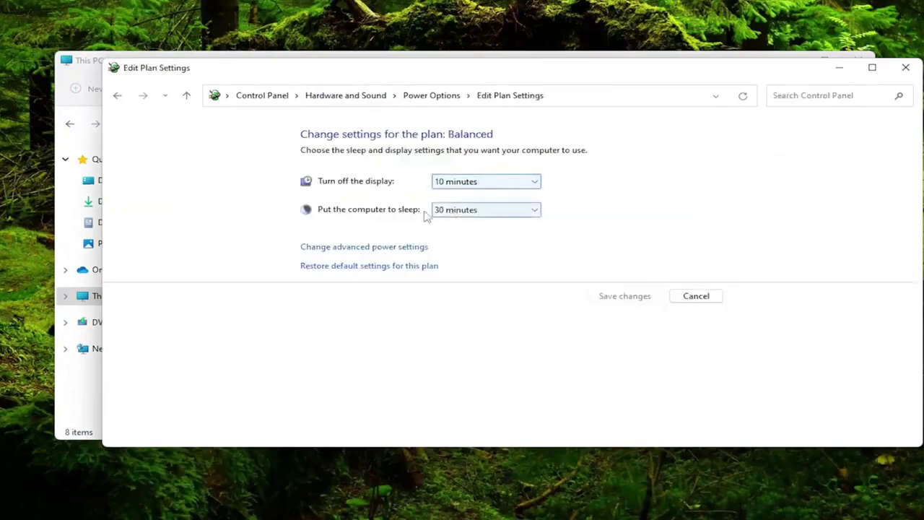
click(517, 212)
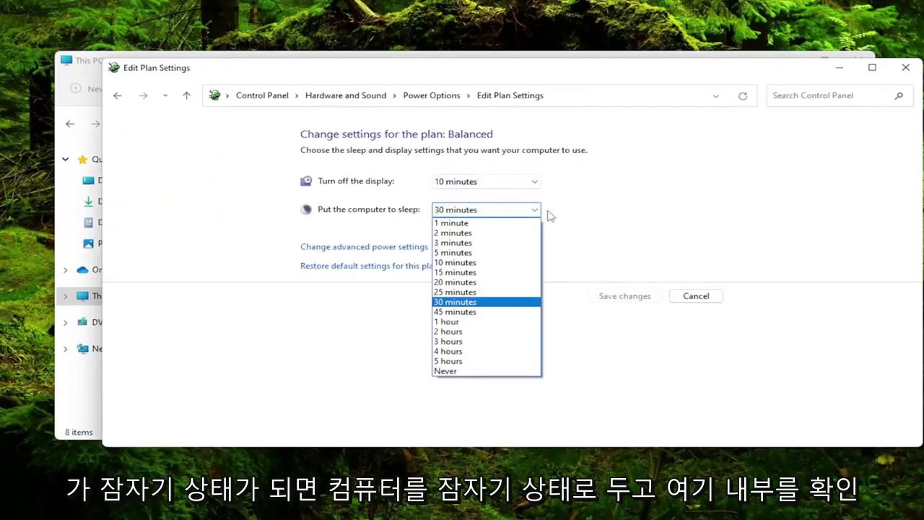
click(458, 370)
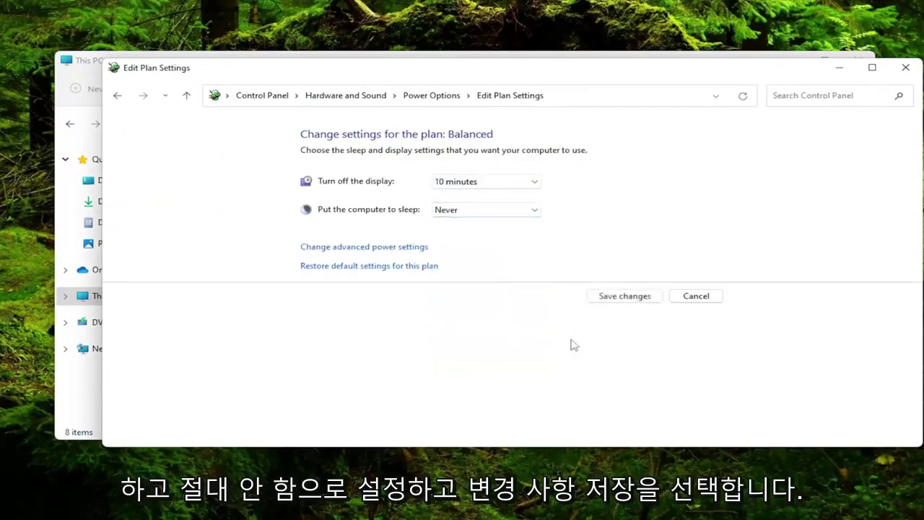
click(626, 296)
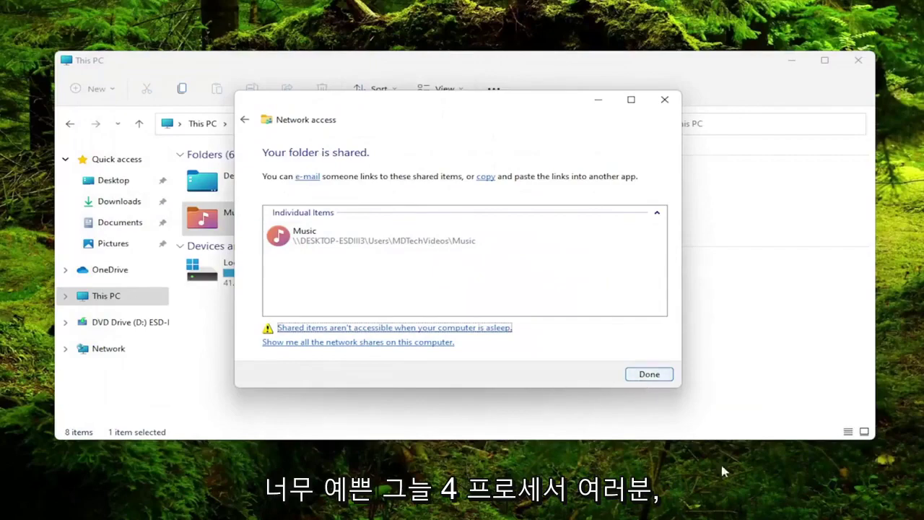
Dismiss the Music sharing confirmation with Done and close the This PC window.
click(668, 381)
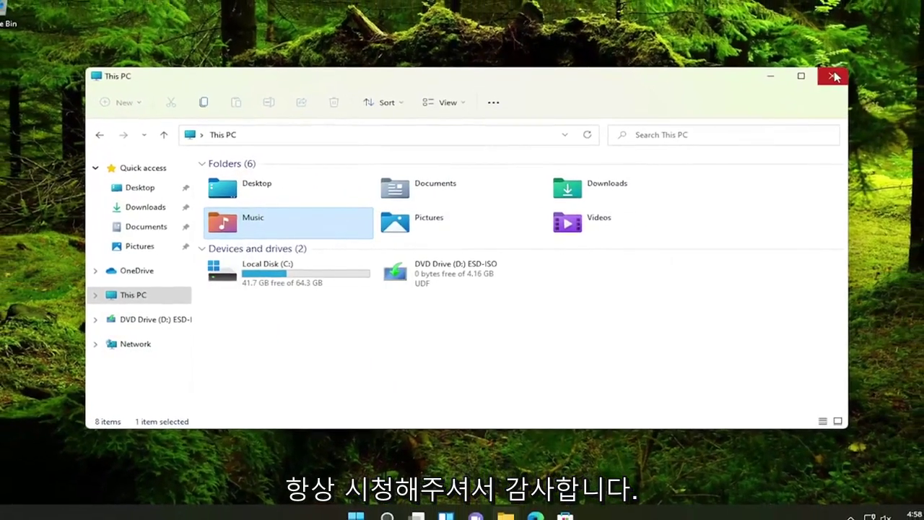
click(834, 76)
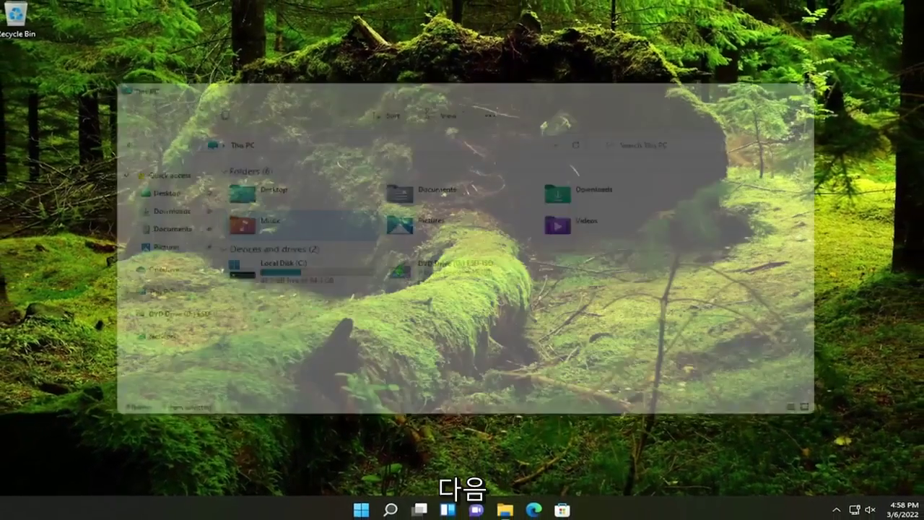